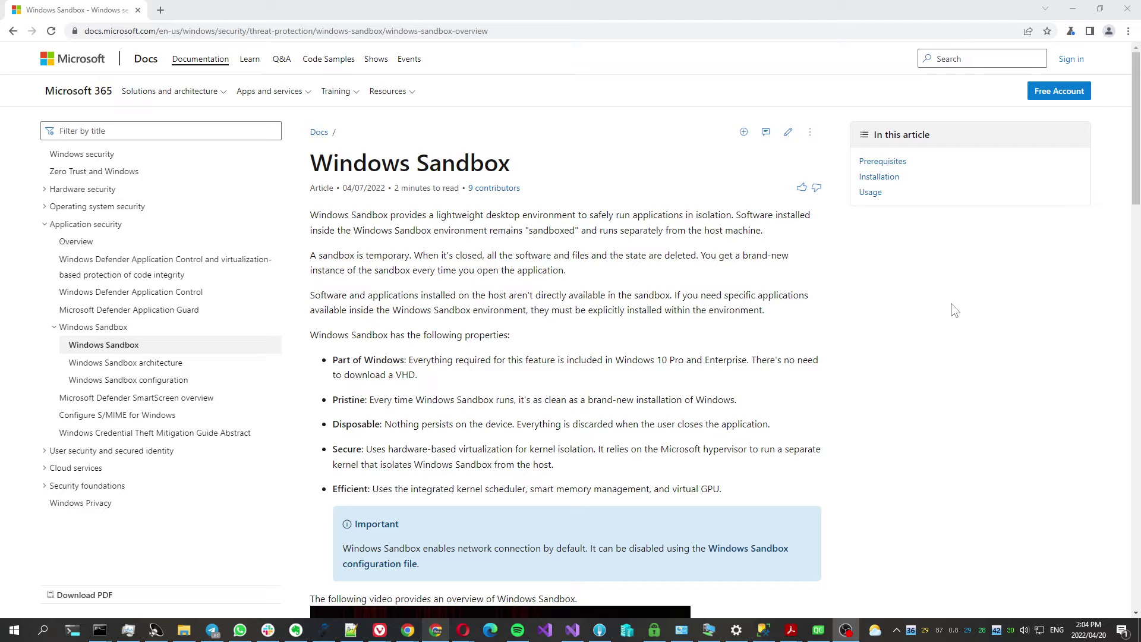
Review the Windows Sandbox overview article down through its prerequisites and installation instructions
scroll(954, 311, down, 4)
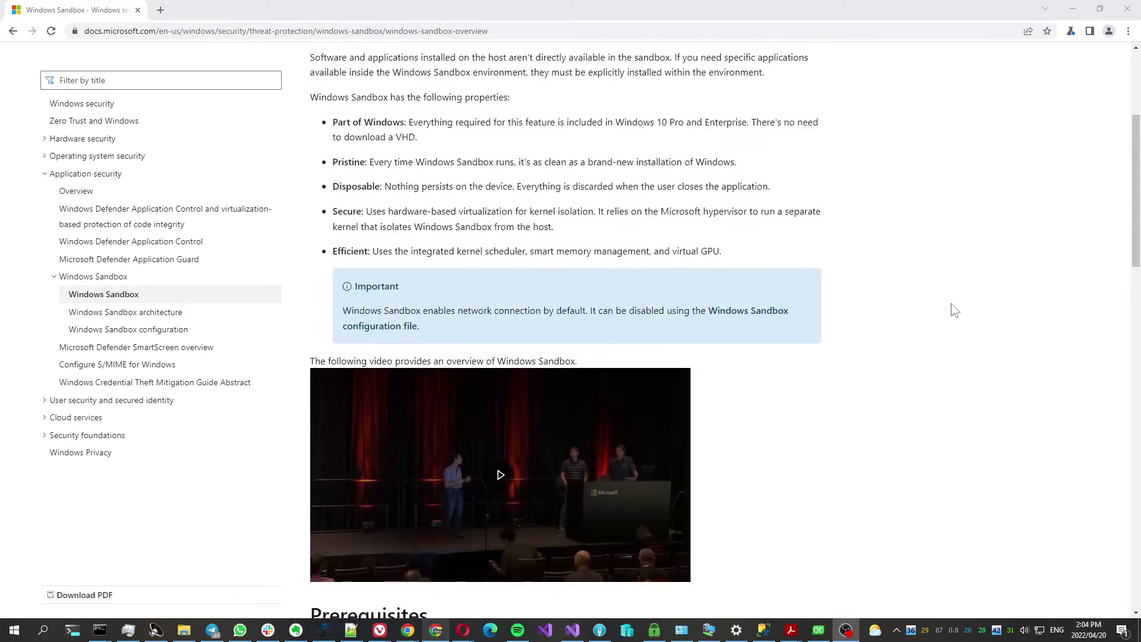
scroll(954, 310, down, 6)
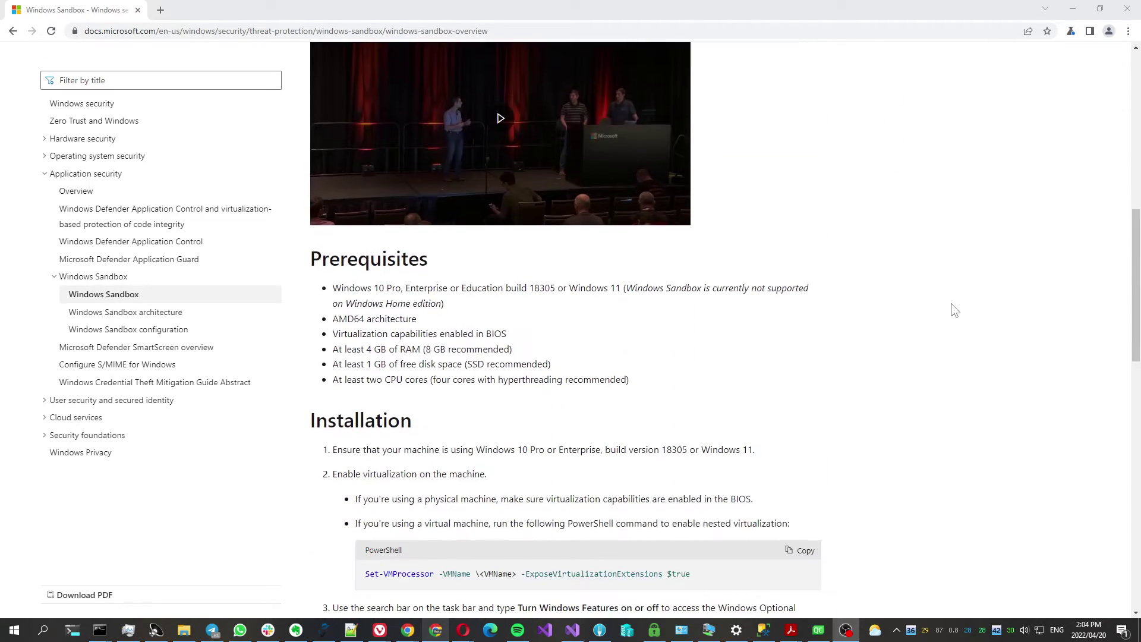
scroll(953, 310, down, 4)
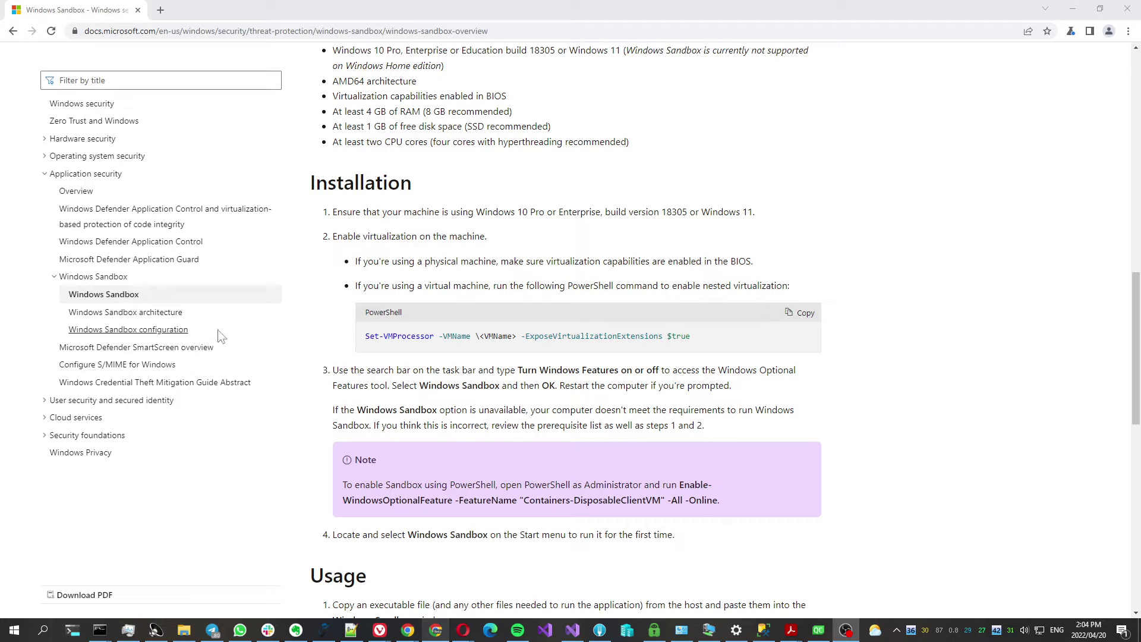
Open the Windows Sandbox configuration article and read the section on creating a configuration file
click(177, 330)
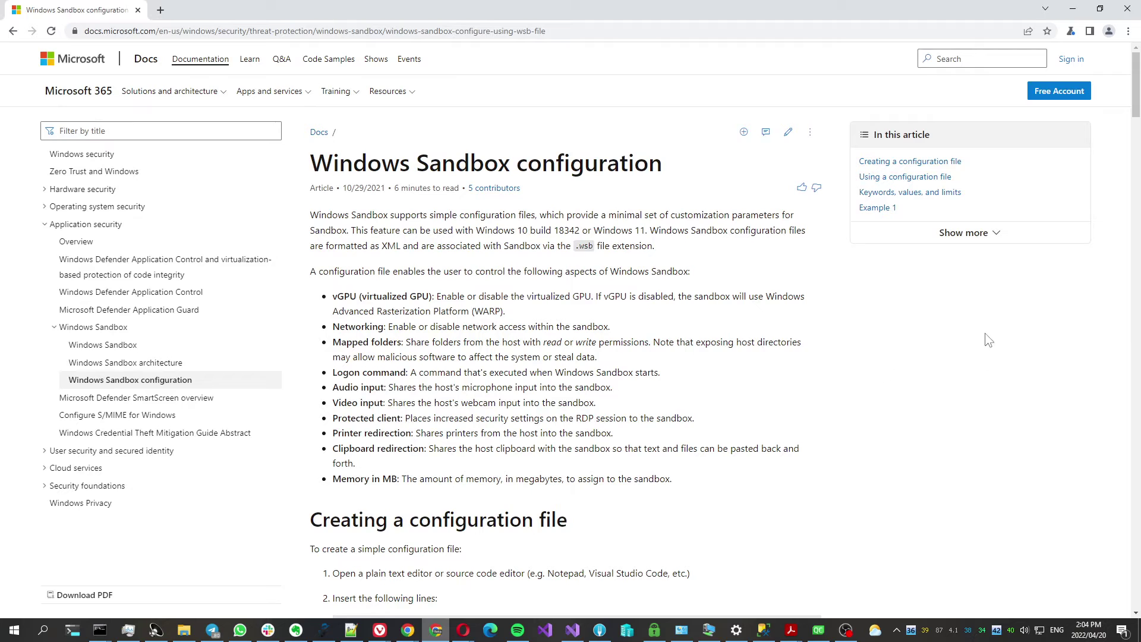
scroll(986, 339, down, 4)
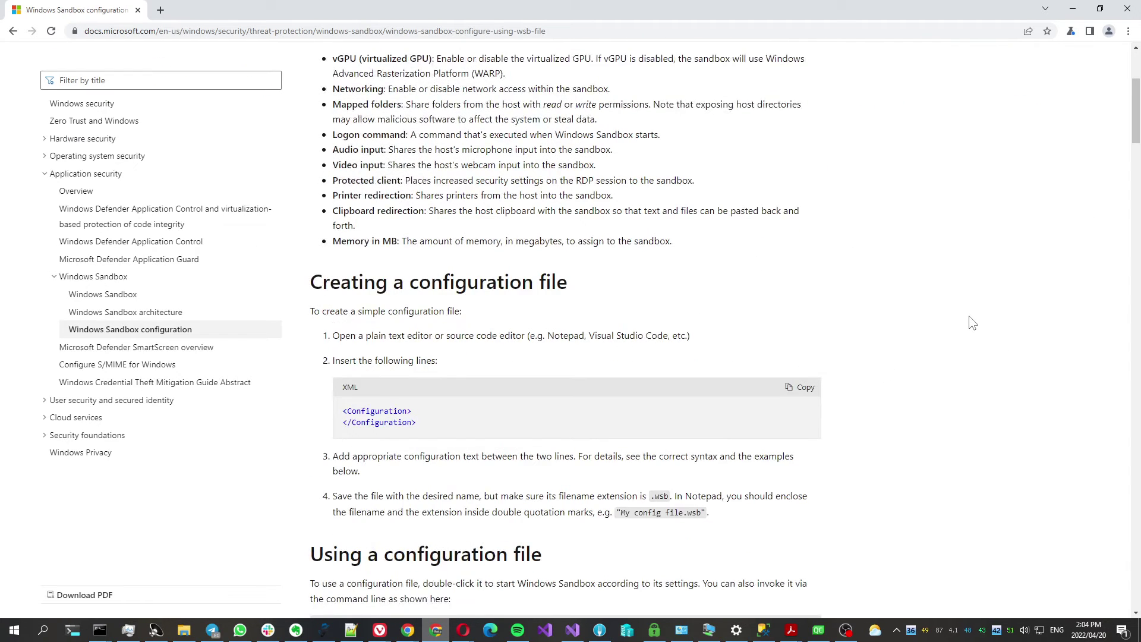
scroll(972, 323, down, 2)
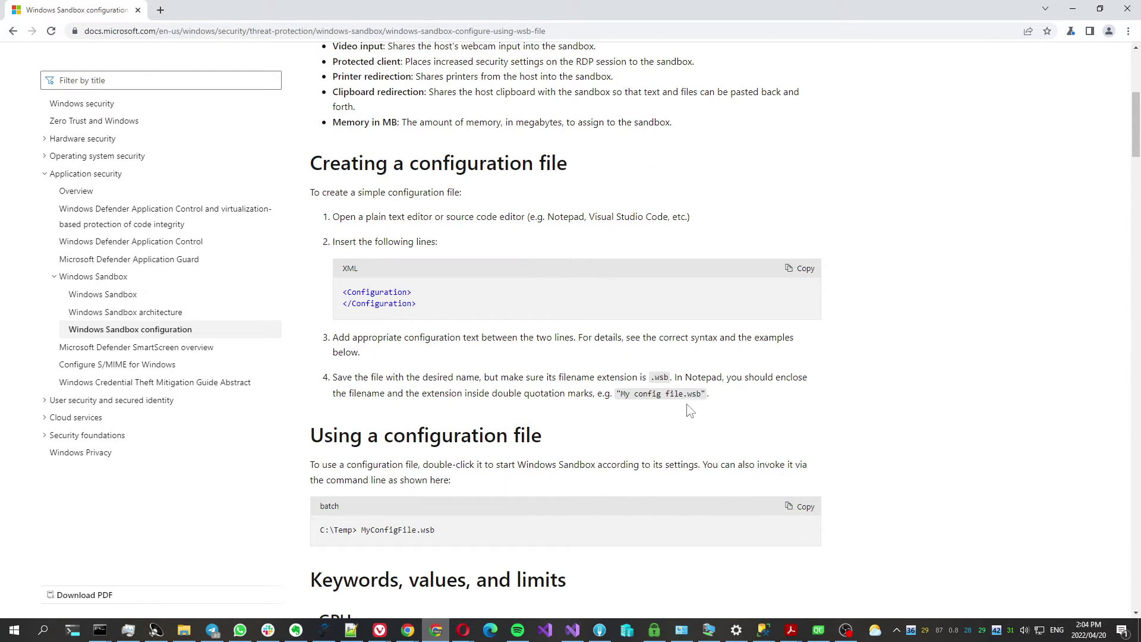
Switch to File Explorer and open Windows_Sandbox.wsb from the Windows_Sandbox folder in Notepad++ to examine its configuration
click(181, 633)
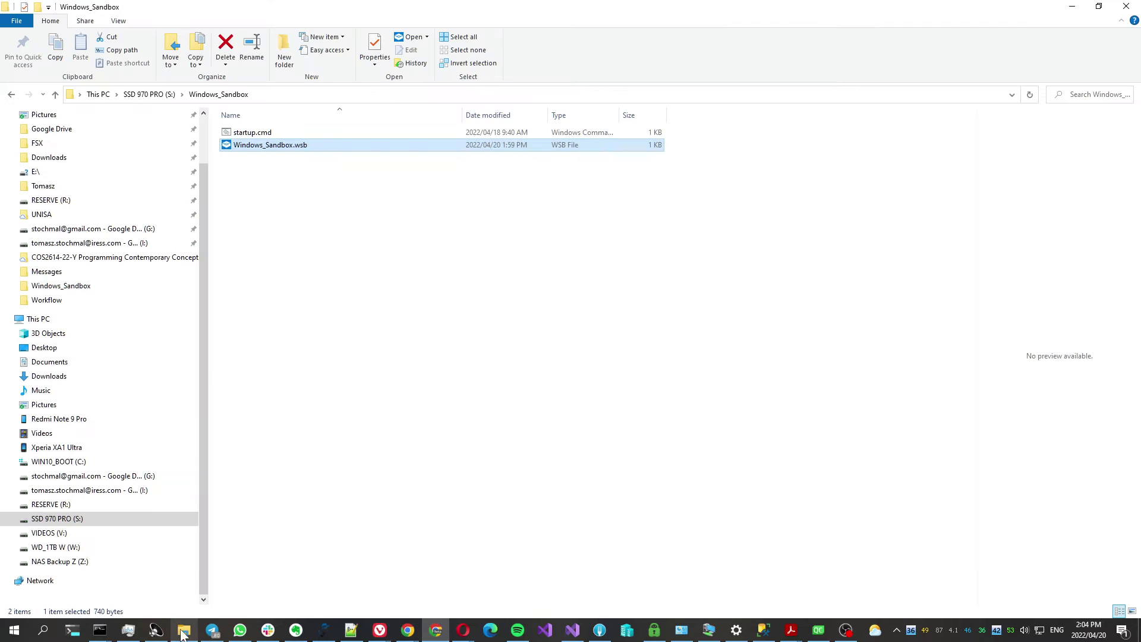
right_click(292, 147)
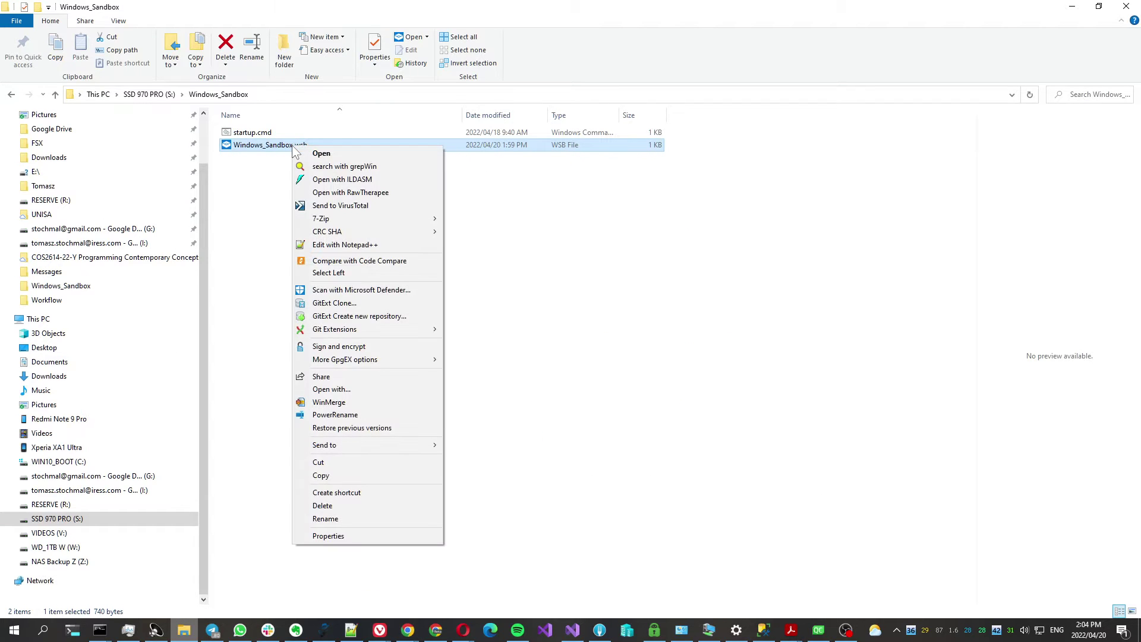
click(321, 244)
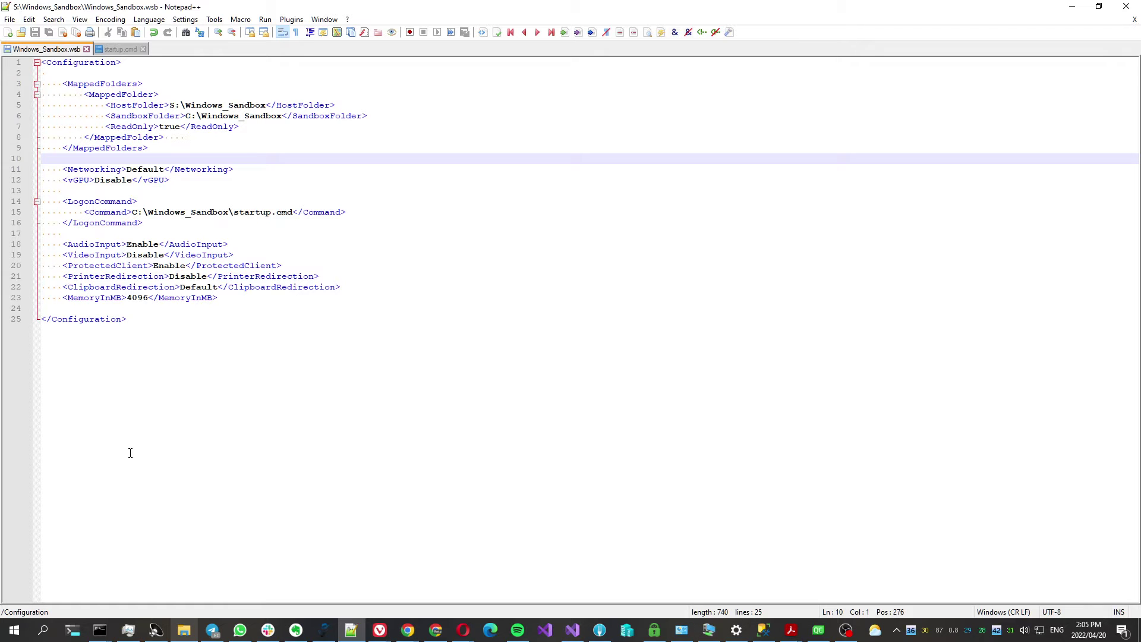
Return to File Explorer and open startup.cmd in Notepad++ to examine its startup commands
click(184, 630)
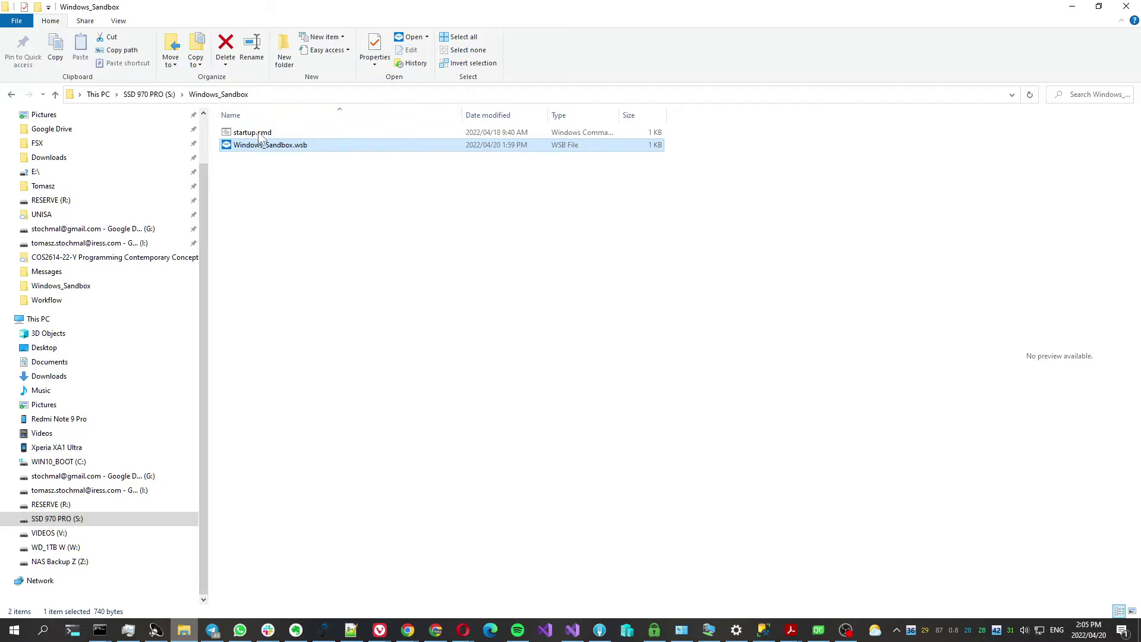
right_click(262, 134)
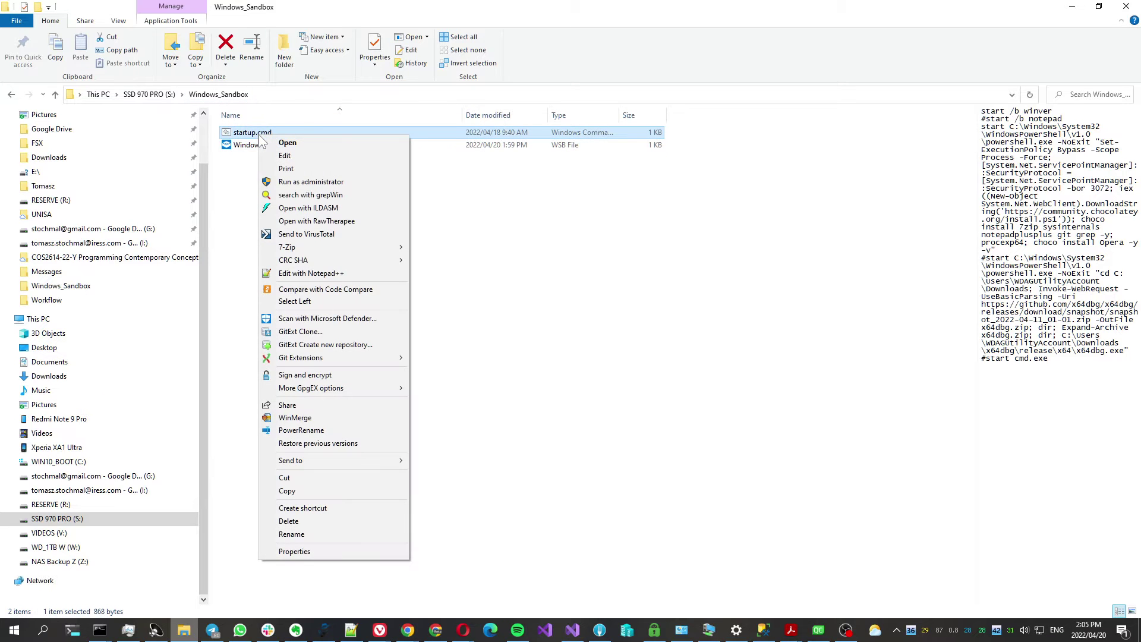
click(309, 270)
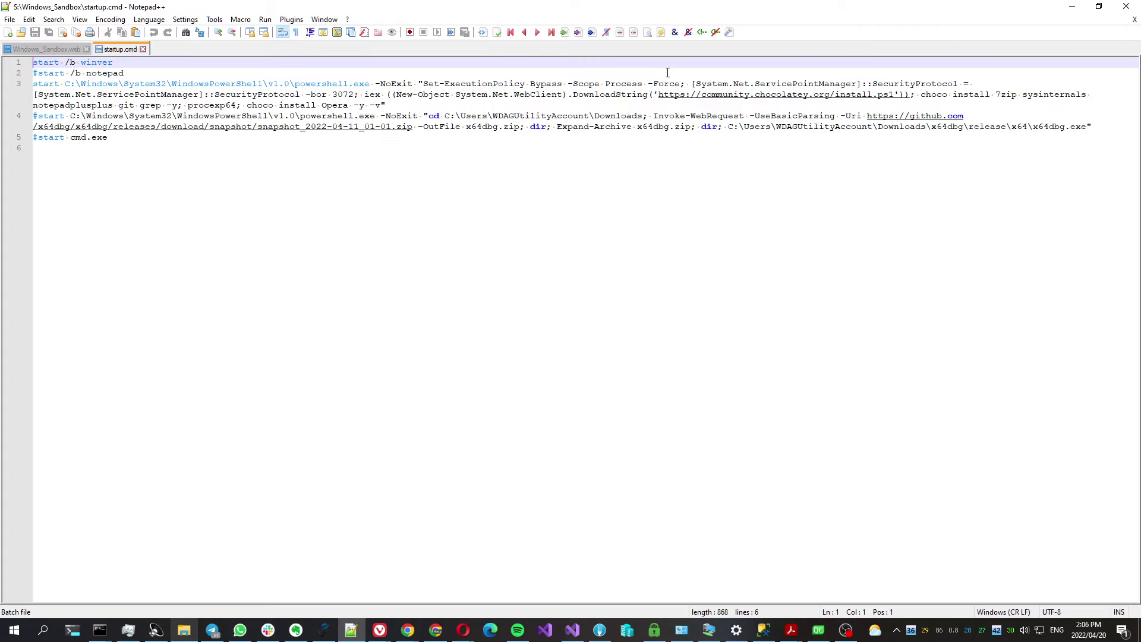
Launch Windows Sandbox from Windows_Sandbox.wsb in File Explorer and dismiss the sandbox's About Windows dialog
click(184, 630)
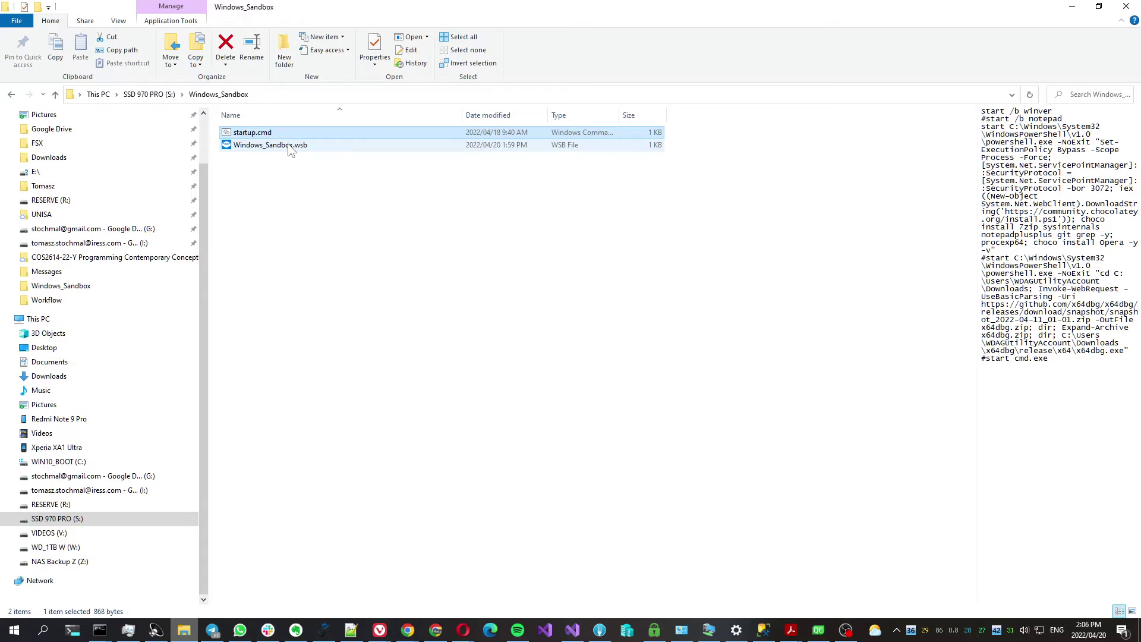
click(290, 146)
right_click(292, 150)
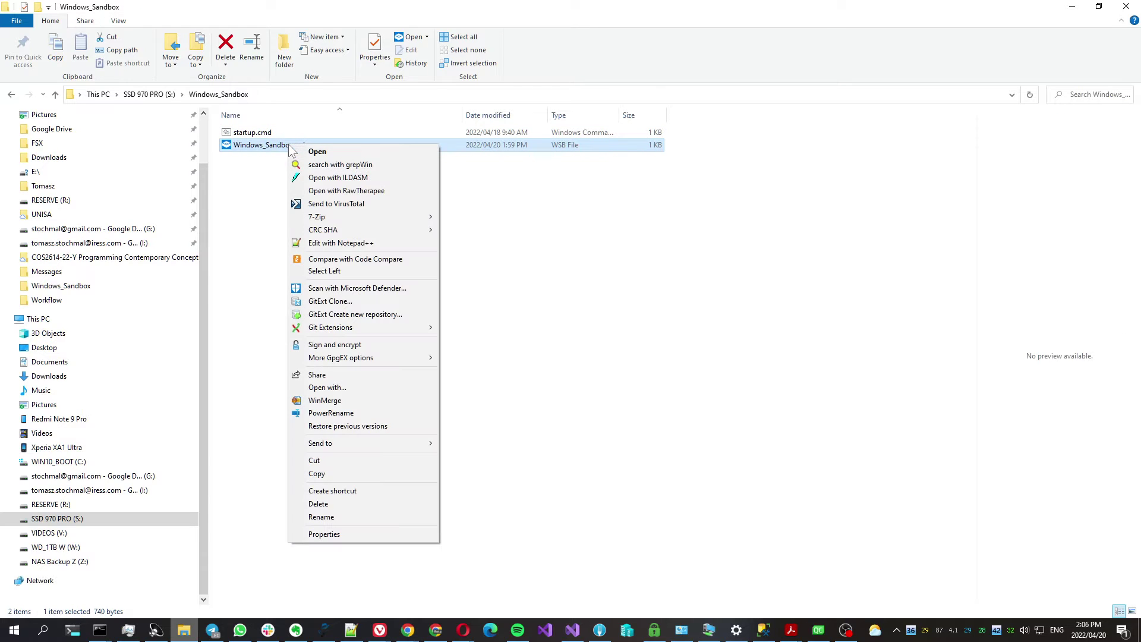
click(316, 151)
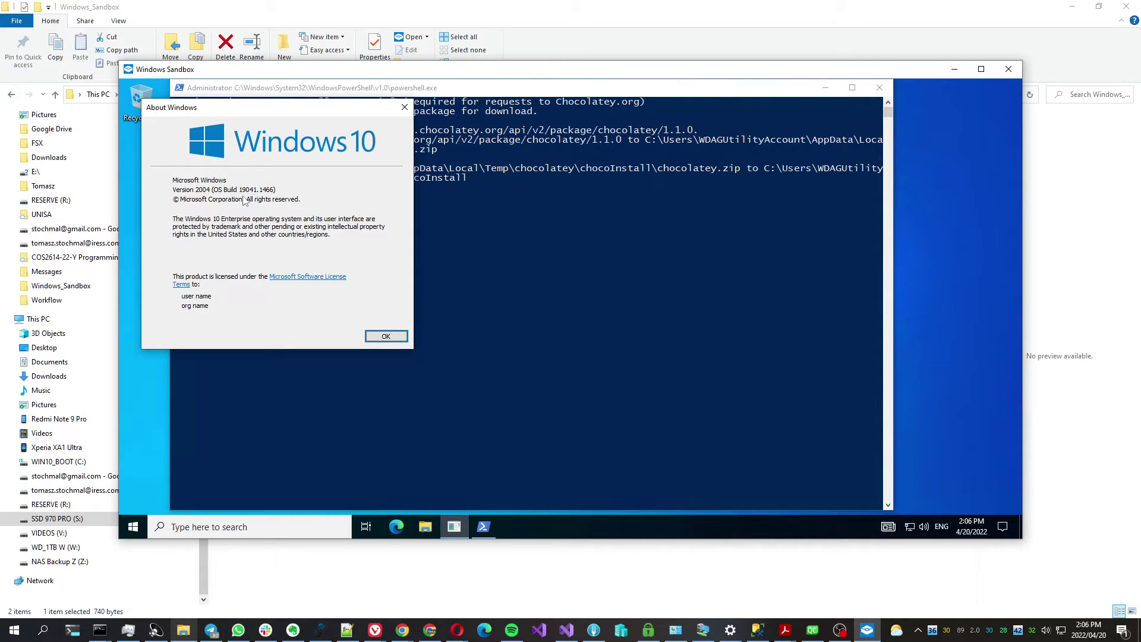
click(389, 335)
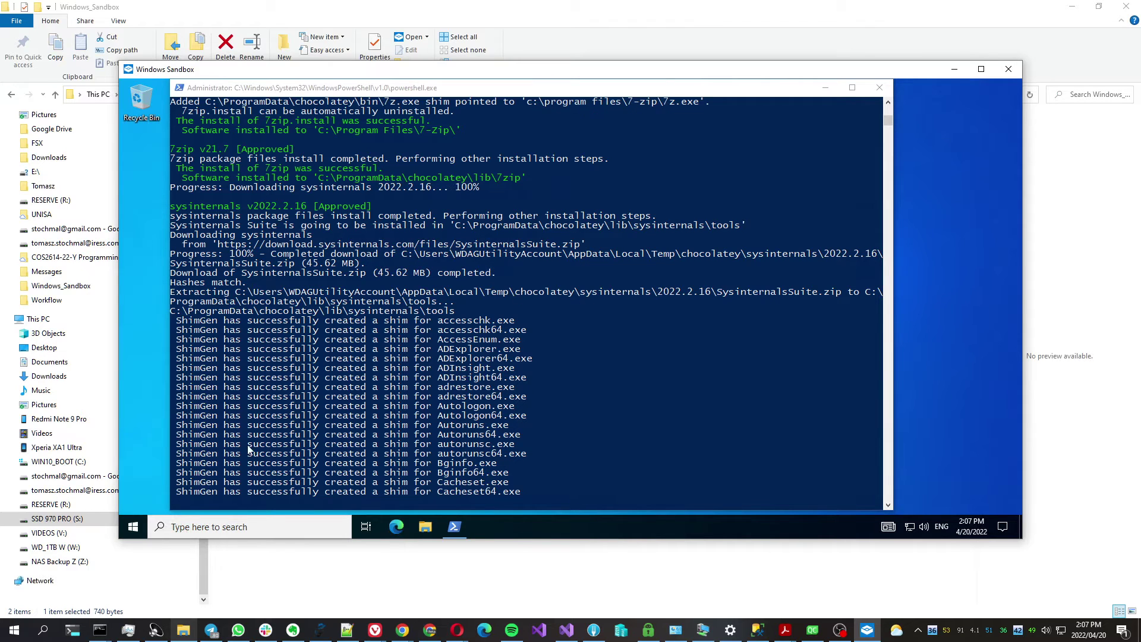
Open Task Manager inside the sandbox, expand it to the detailed view and move it off the PowerShell output
right_click(533, 535)
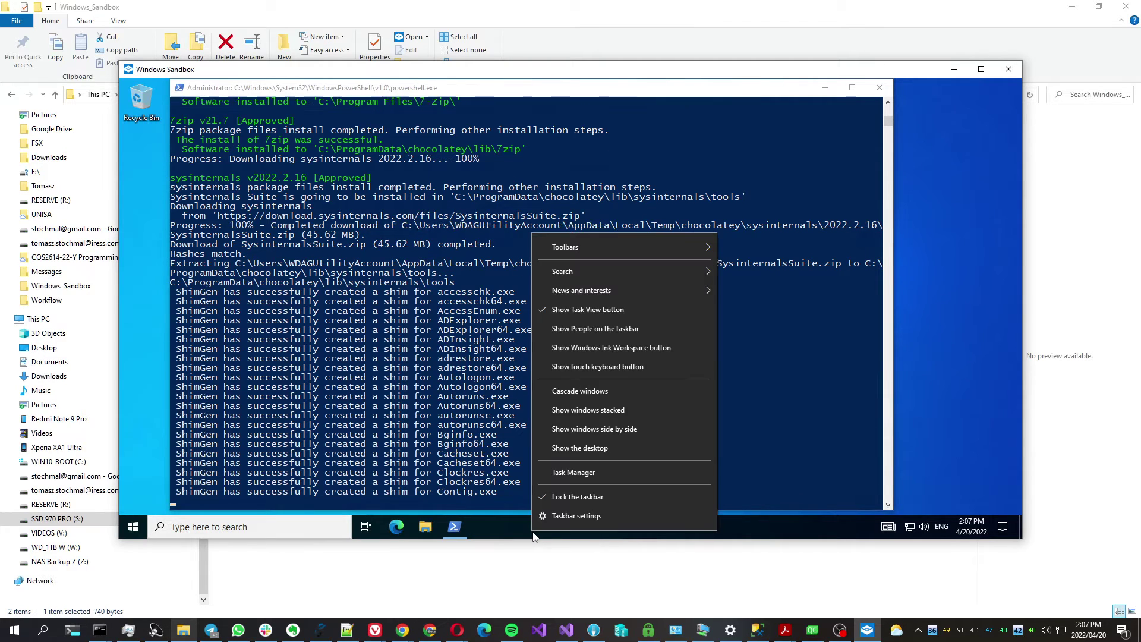
click(559, 472)
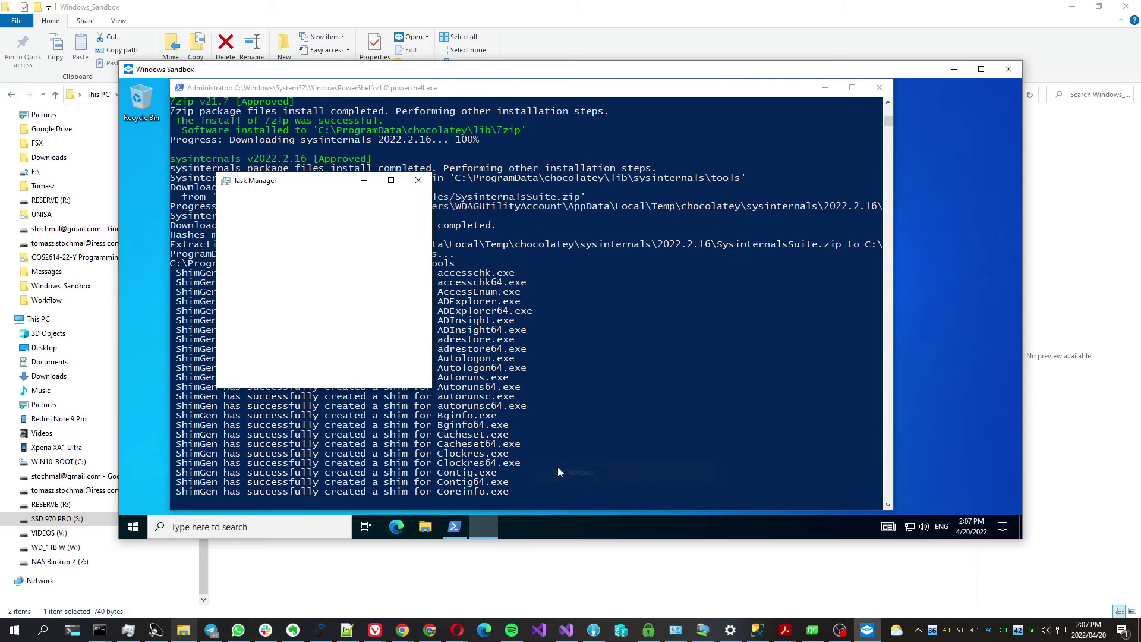
click(242, 374)
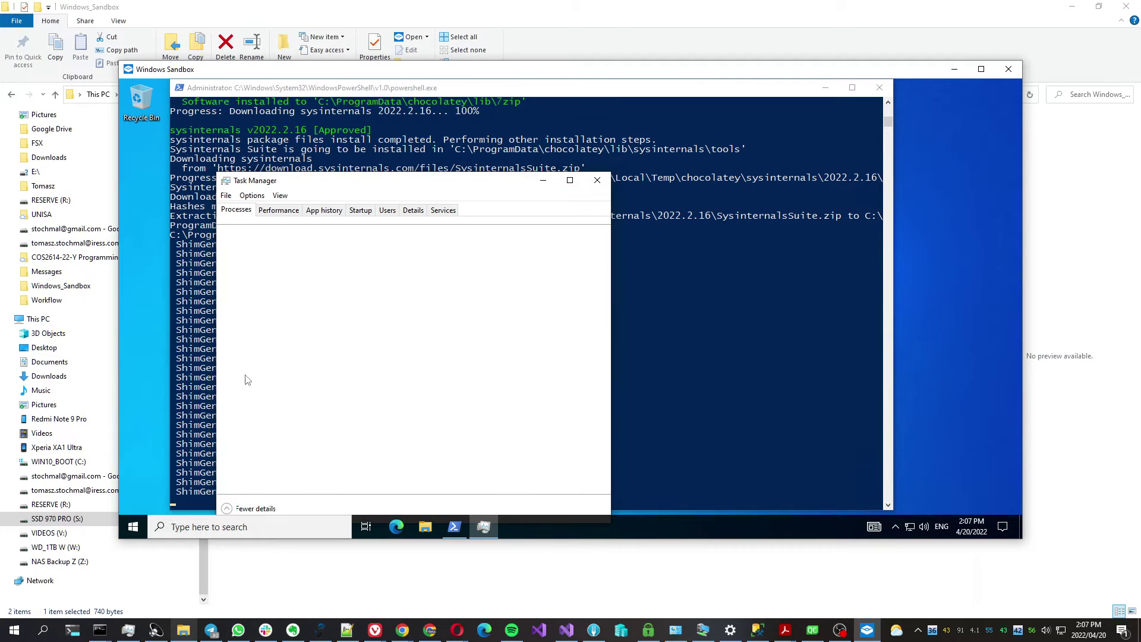
drag(375, 183, 709, 128)
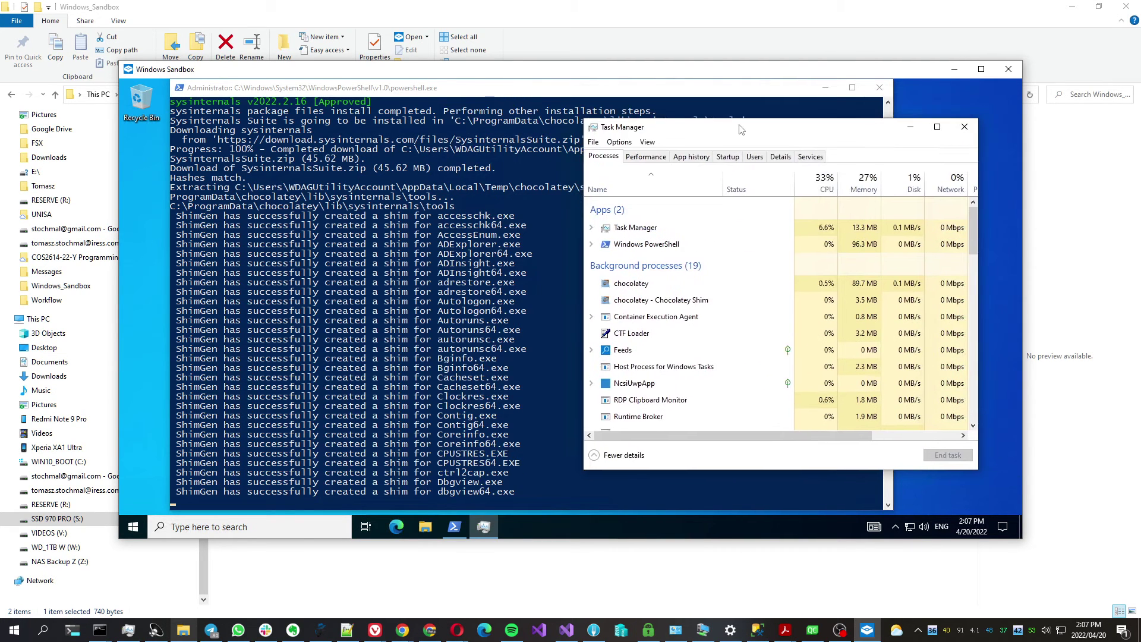
Examine the sandbox's memory and CPU performance graphs in Task Manager
click(650, 158)
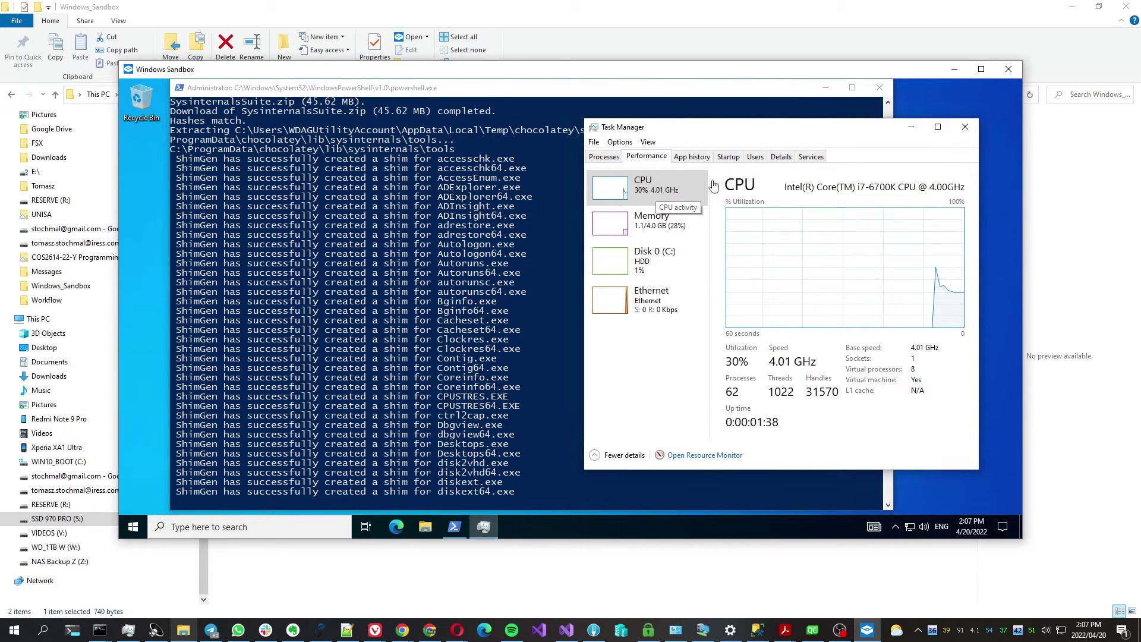
click(653, 238)
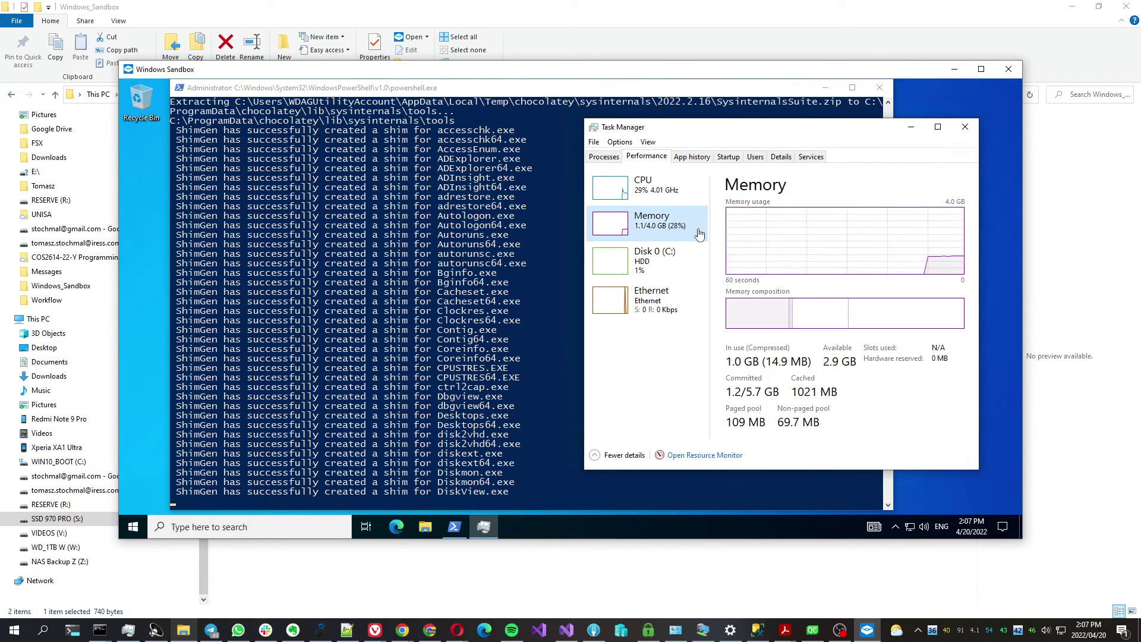
click(649, 195)
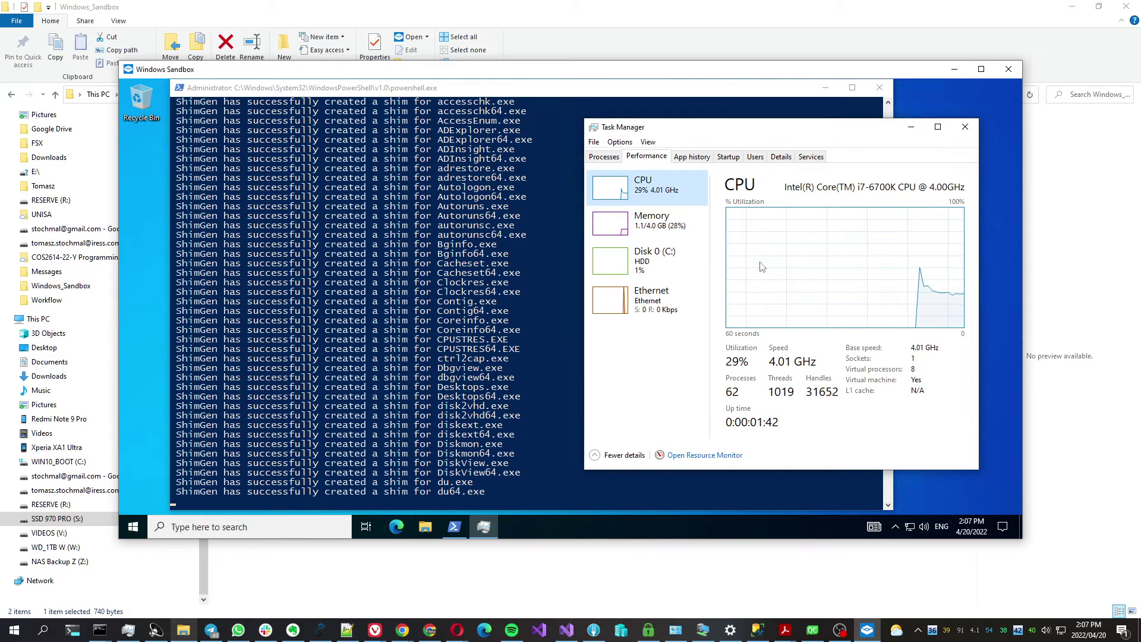
Change the CPU graph to show the individual logical processors, and minimize Task Manager
right_click(784, 250)
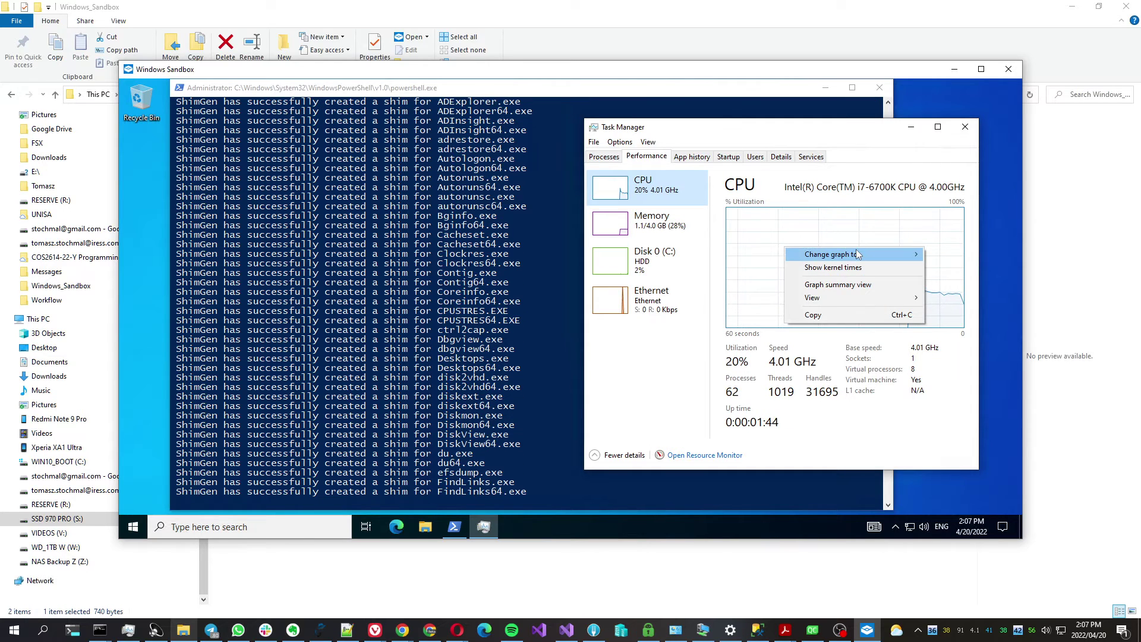
mouse_move(779, 255)
click(752, 268)
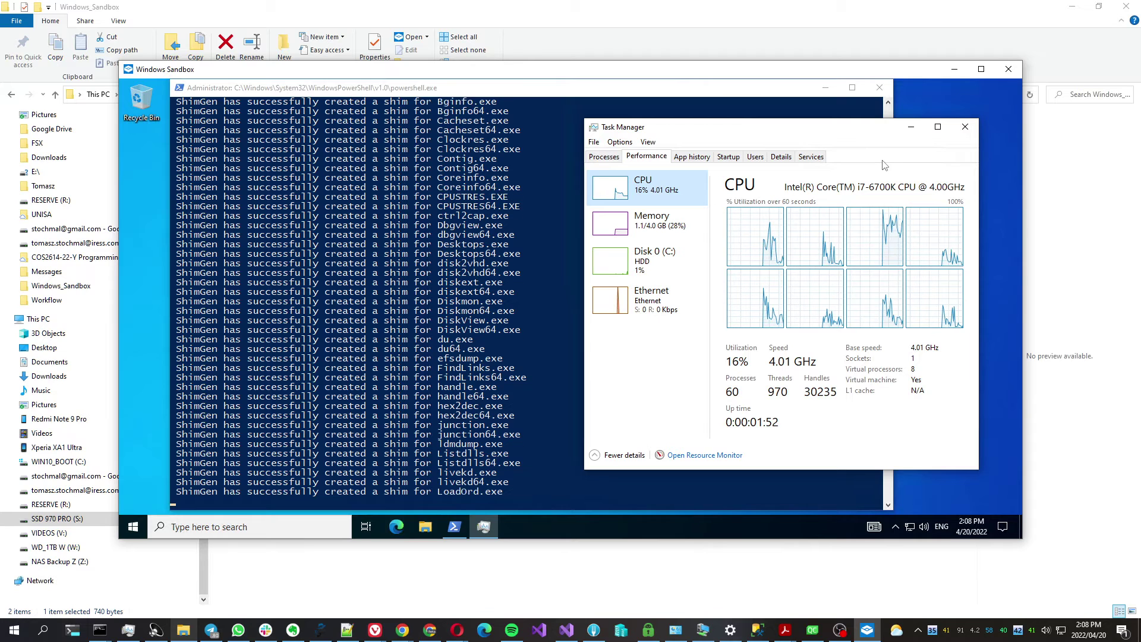
click(909, 129)
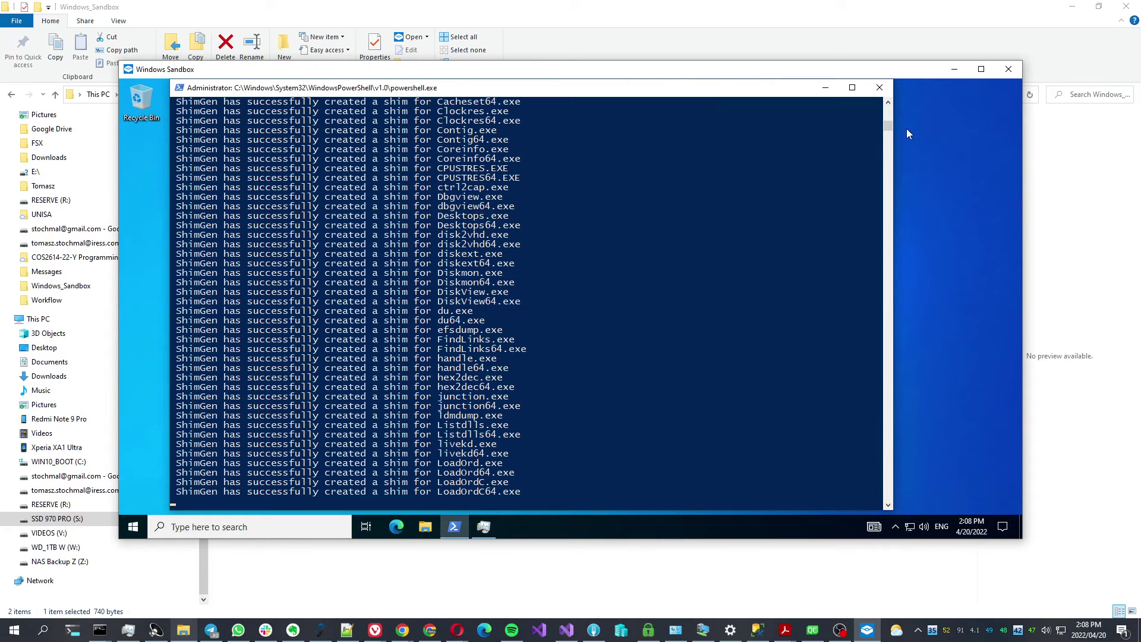
Check the installed programs in the sandbox's Start menu and its hidden notification icons
click(140, 526)
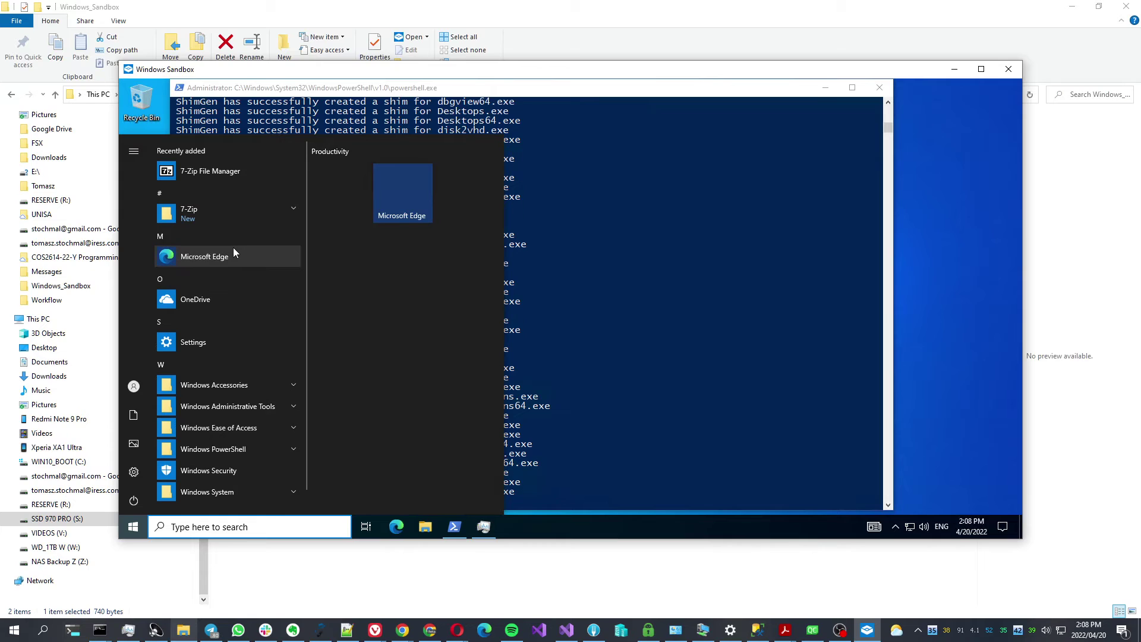
scroll(233, 249, down, 1)
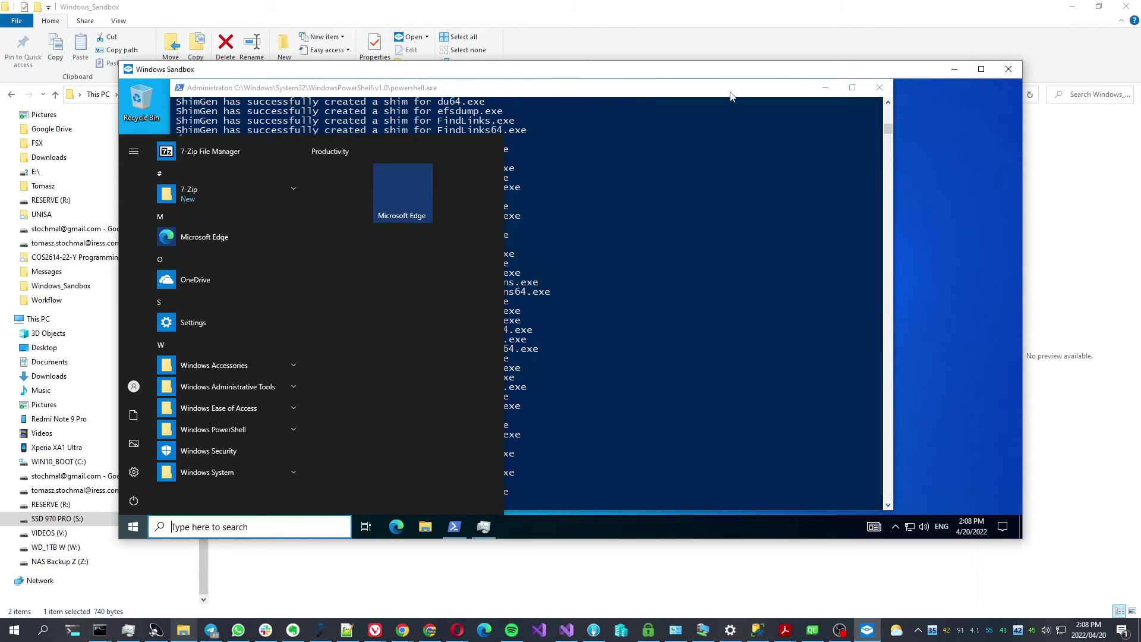
click(730, 95)
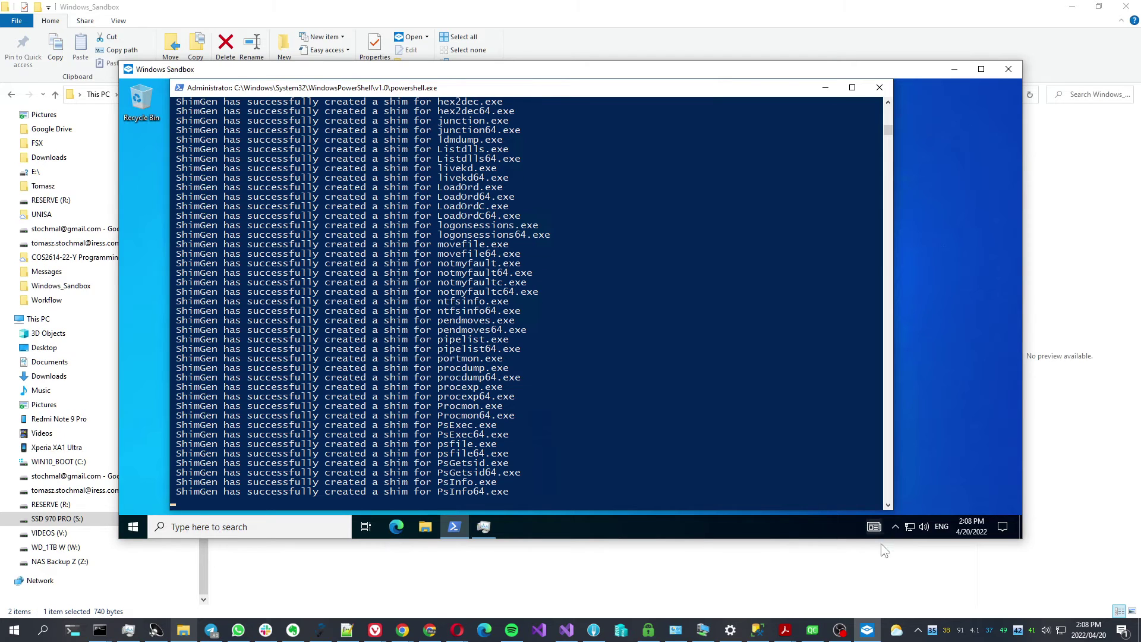
click(894, 527)
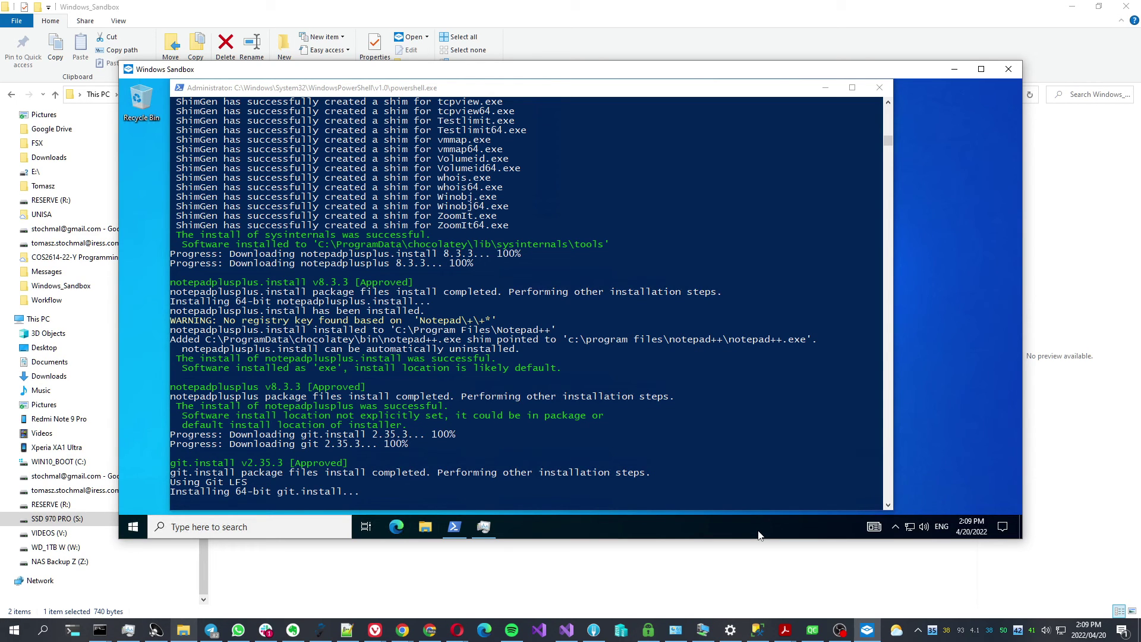
Browse to C:\Windows_Sandbox in the sandbox's File Explorer and select the mapped Windows_Sandbox.wsb file
click(425, 527)
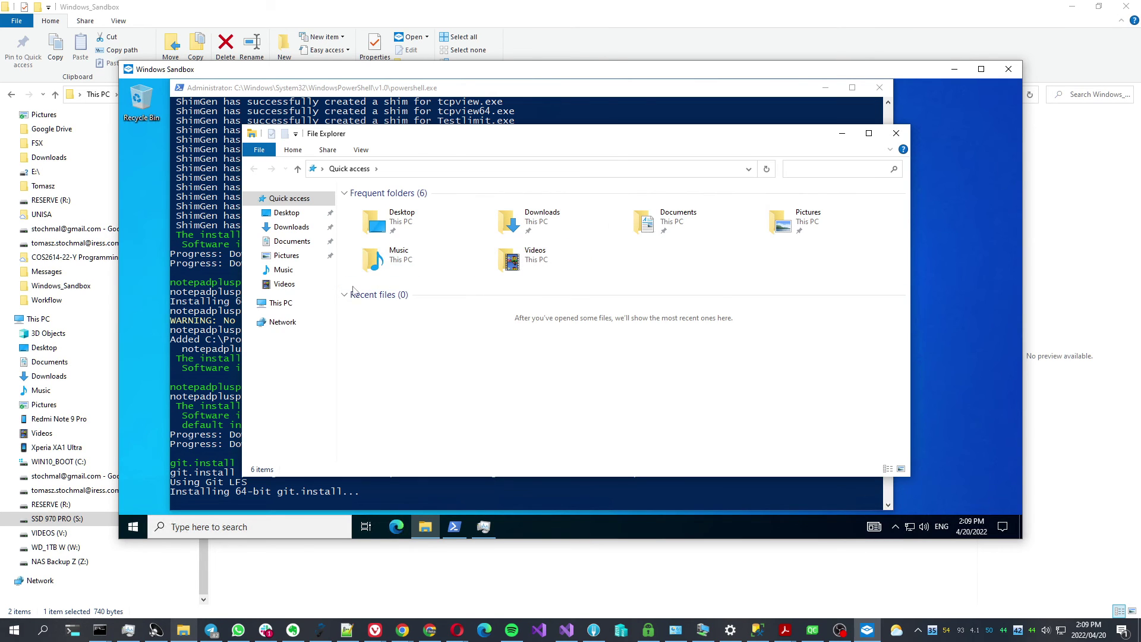
click(250, 305)
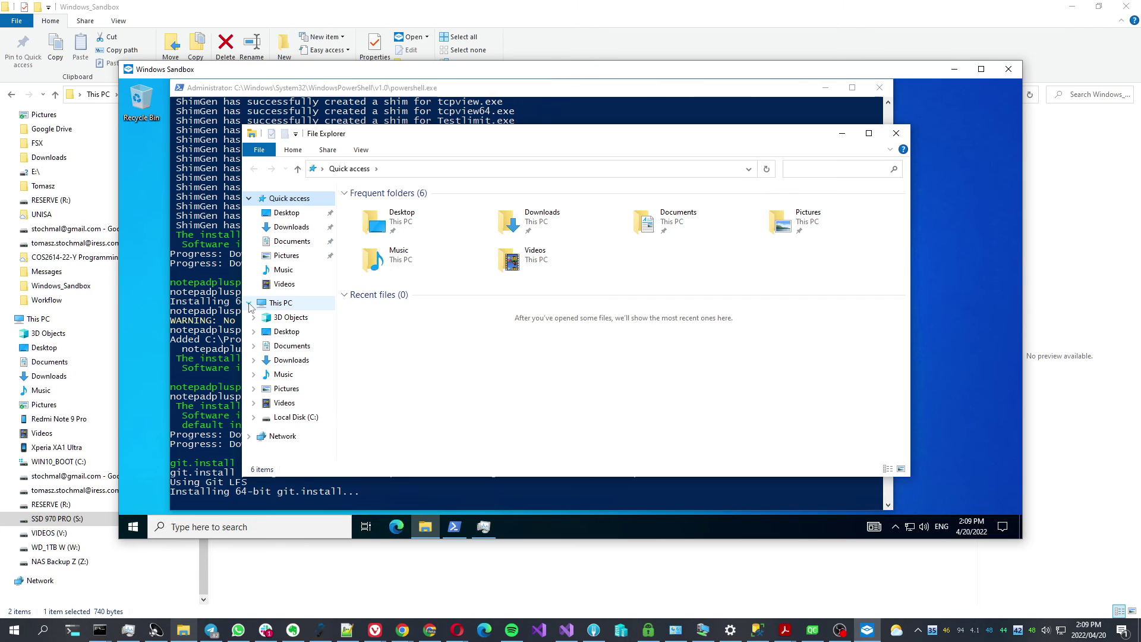
click(297, 417)
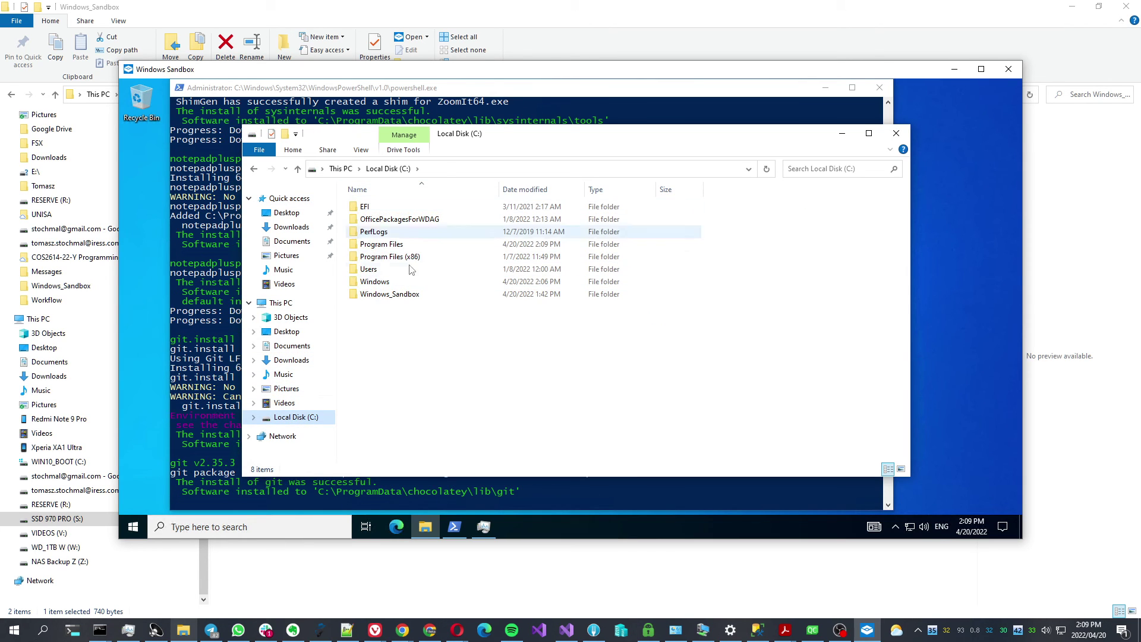
double_click(390, 295)
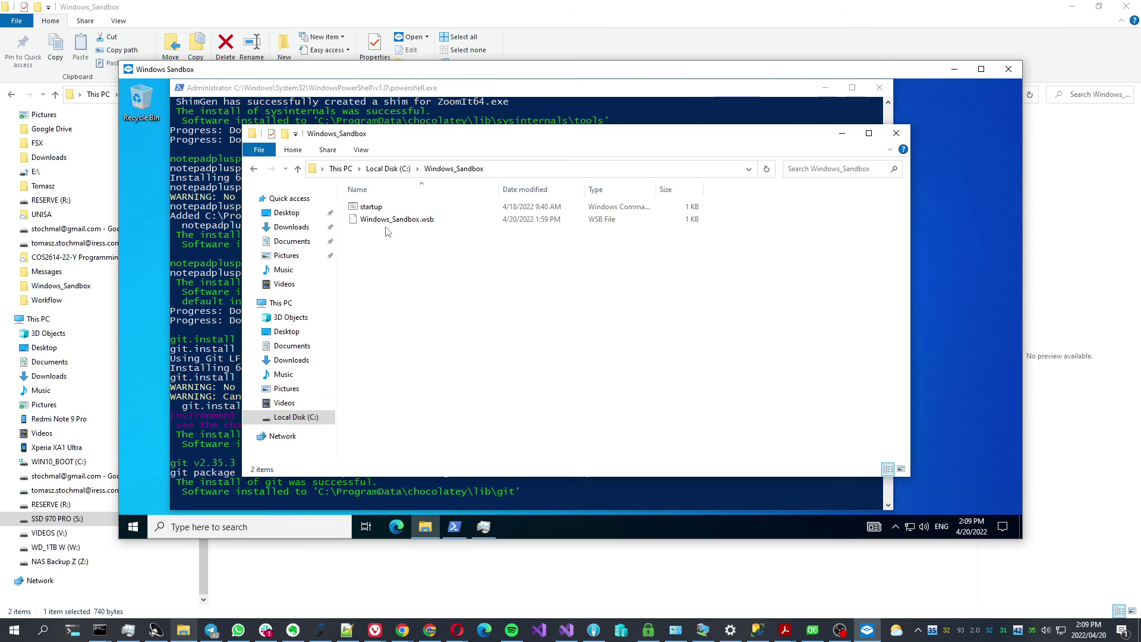
click(393, 220)
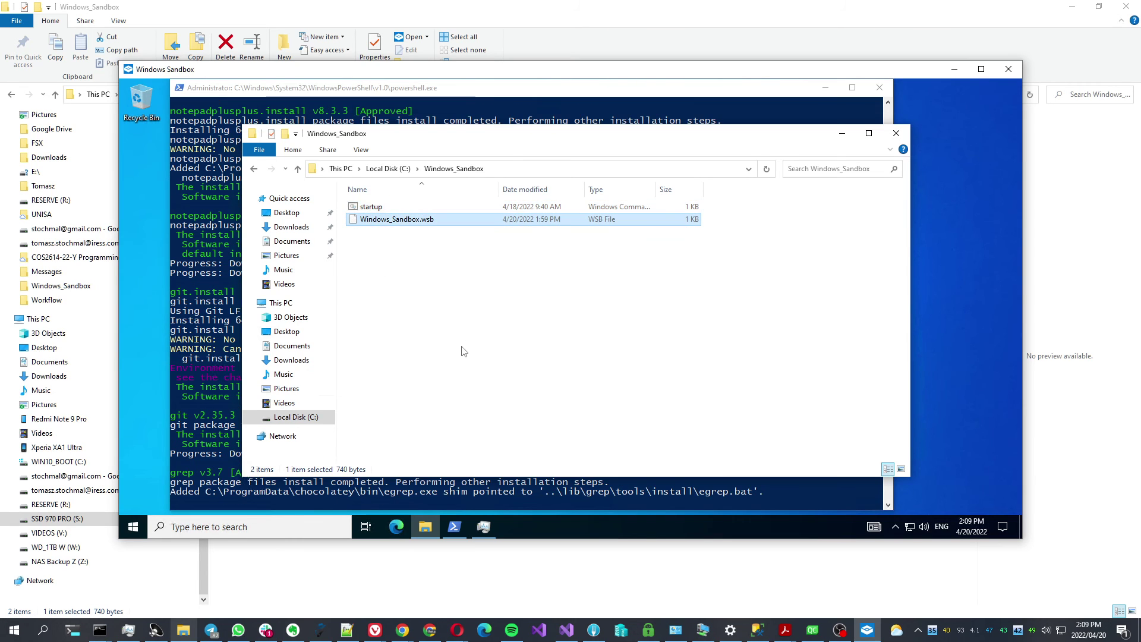
Try to delete the mapped Windows_Sandbox.wsb file from inside the sandbox, retry once, and cancel the deletion
key(Delete)
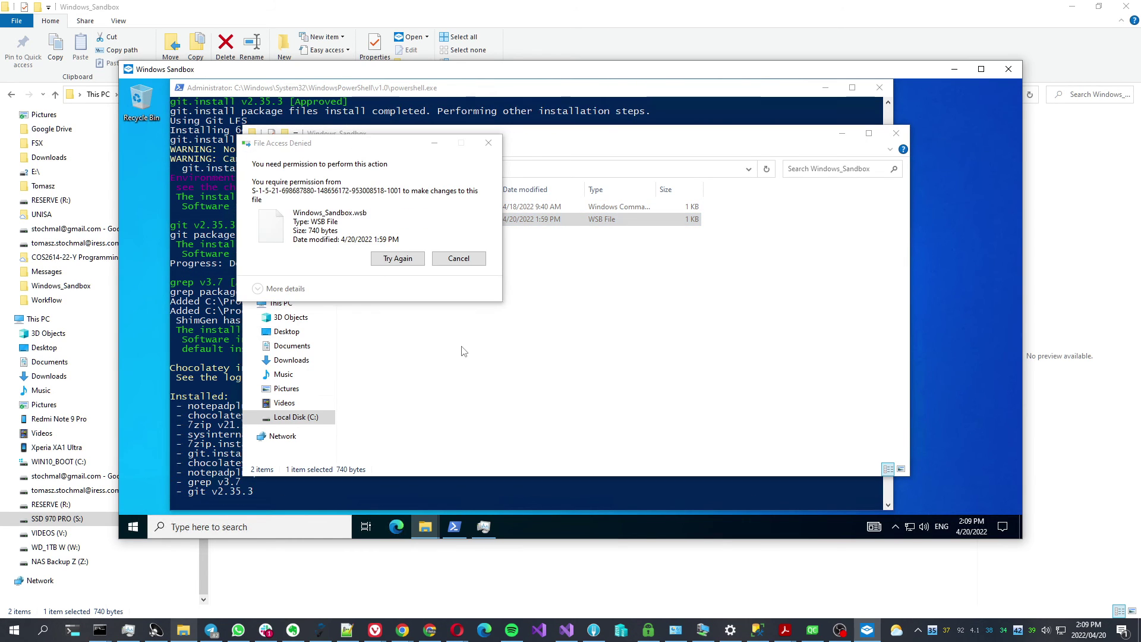
click(396, 260)
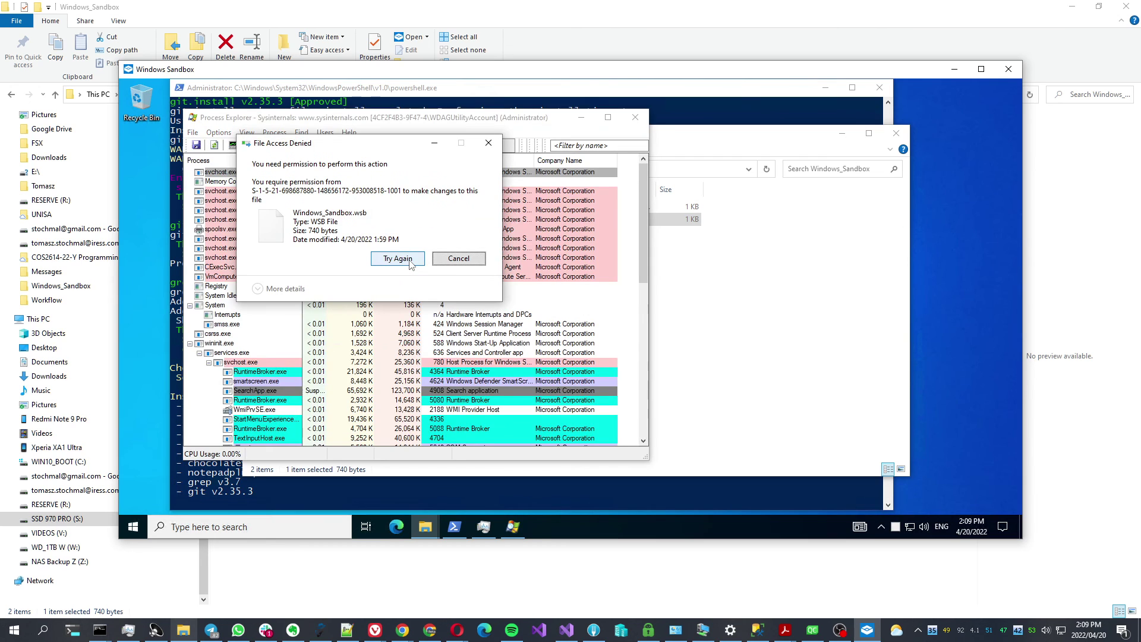
click(444, 260)
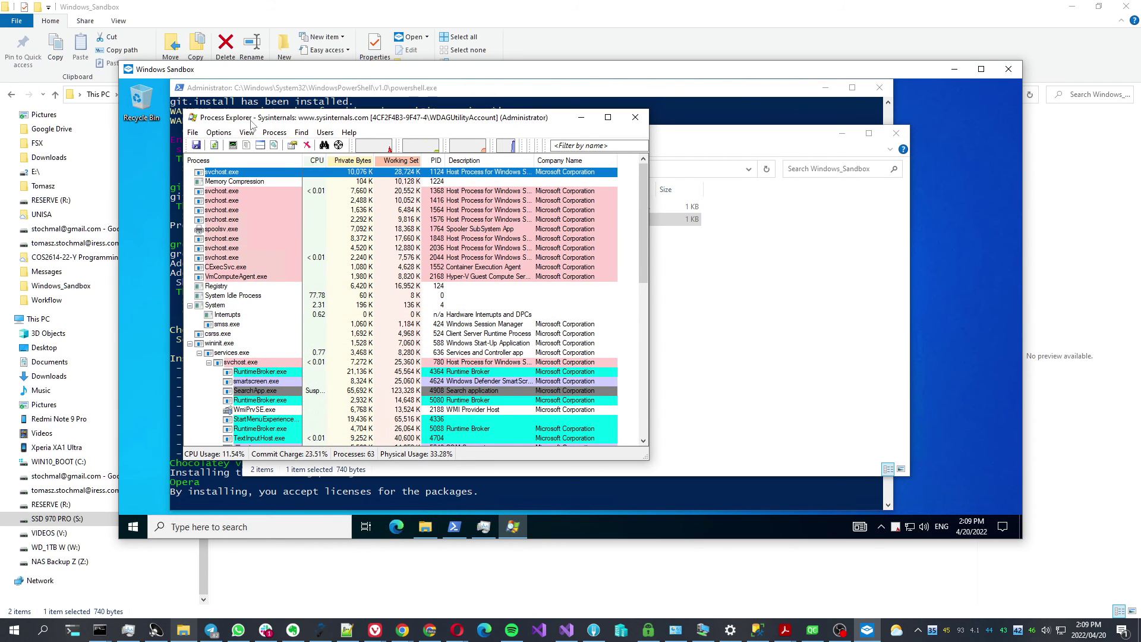
Open the mapped startup script in Notepad++ from the sandbox's Windows_Sandbox folder, review its commands, and close the editor
click(682, 147)
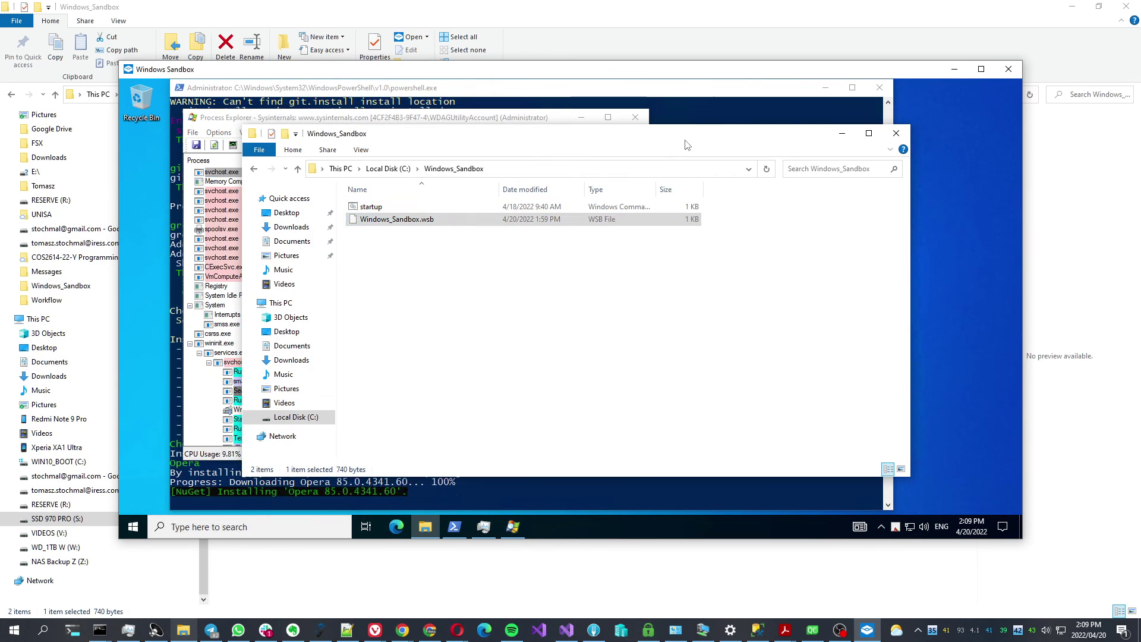
right_click(381, 210)
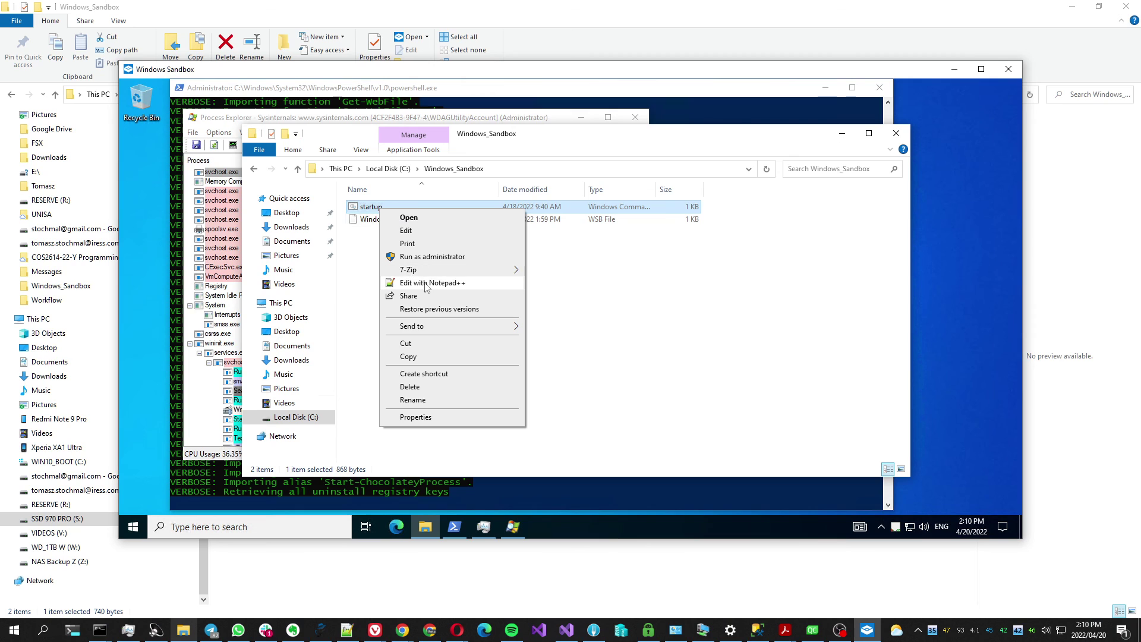
click(426, 286)
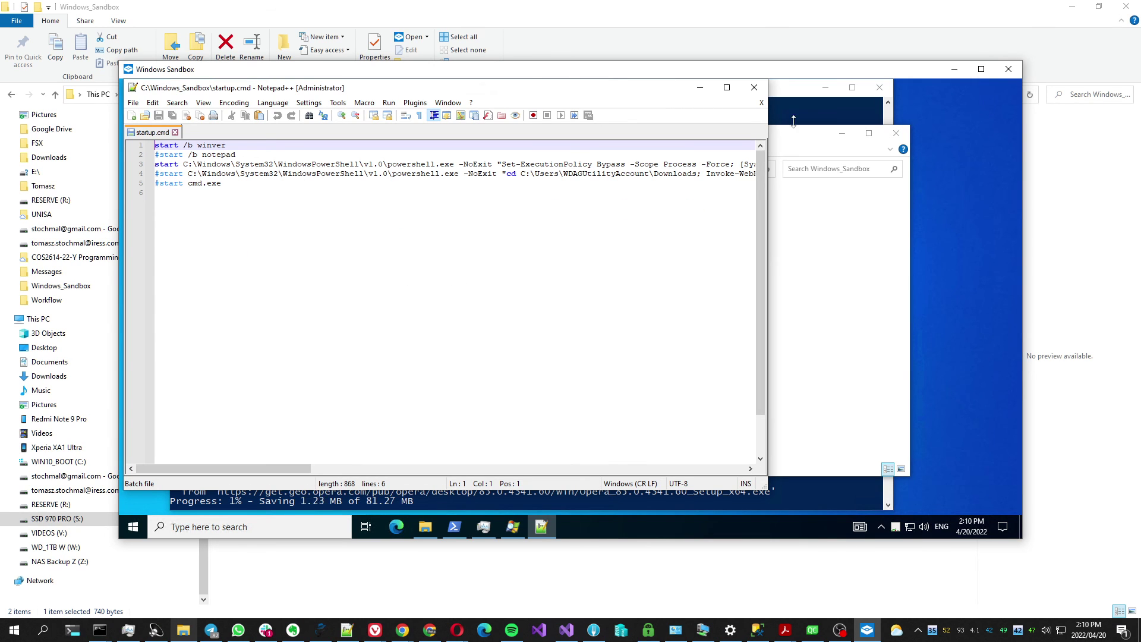
click(753, 89)
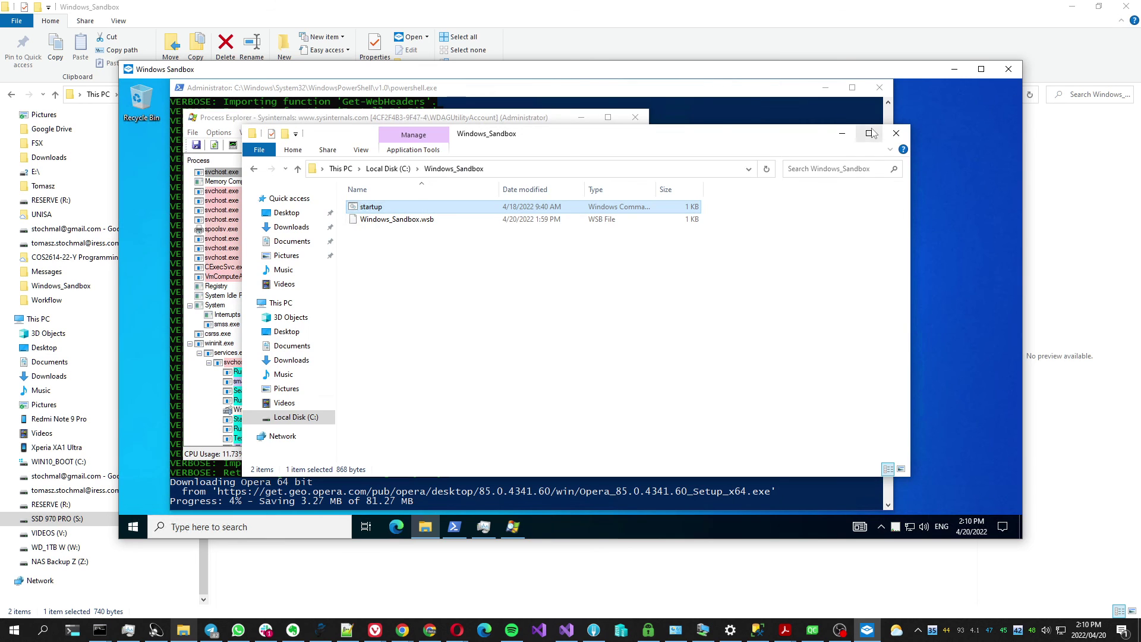
Minimize the sandbox's File Explorer and bring the PowerShell window forward to check the Opera installation progress
click(840, 134)
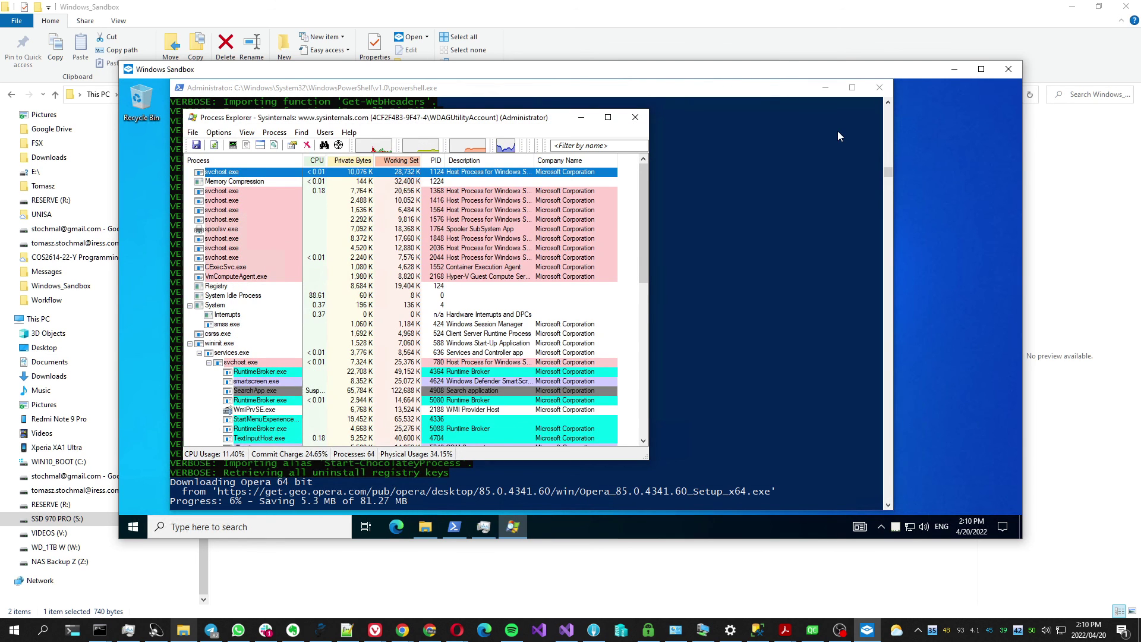
click(724, 92)
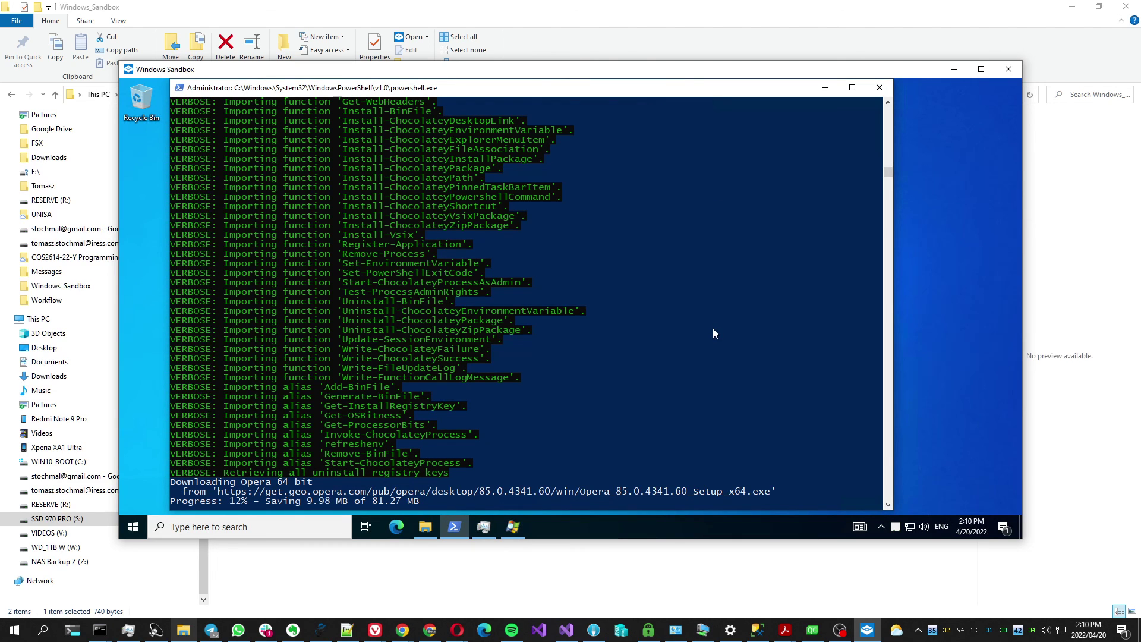